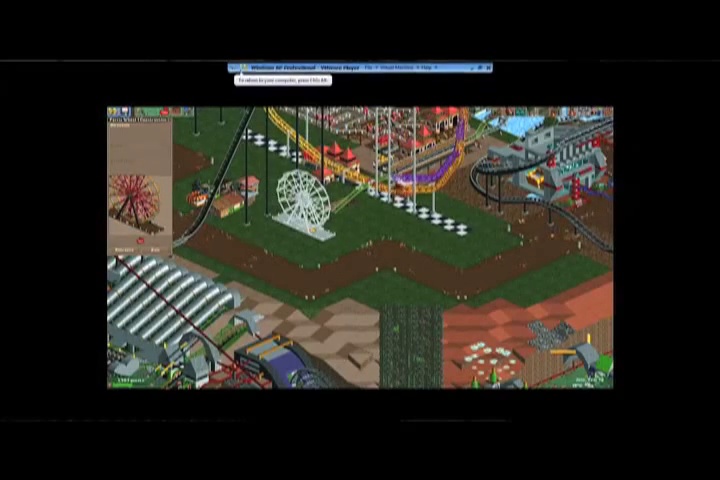
# - Place the Ferris wheel on the grass tile beside the dirt path and red-roofed huts
pyautogui.click(305, 205)
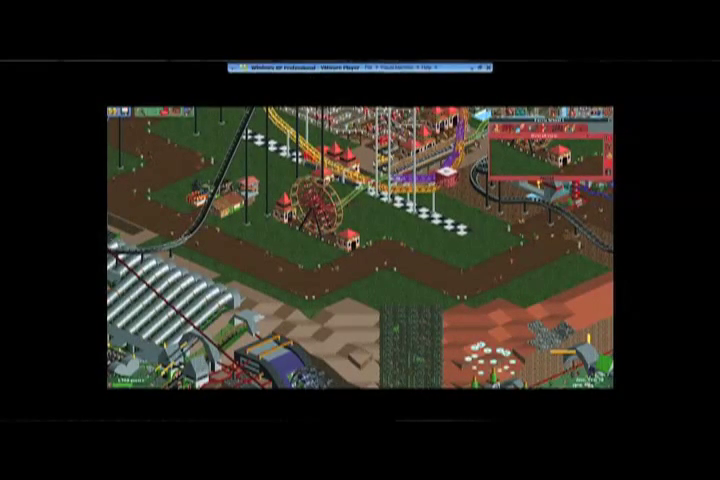
pyautogui.click(178, 111)
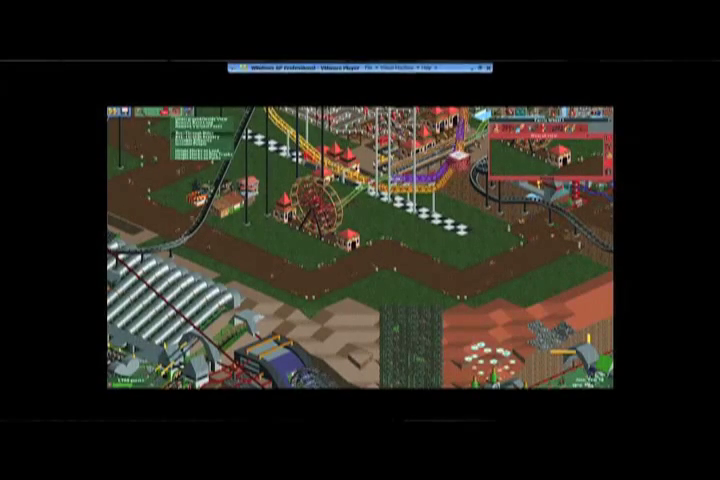
# - Turn on See-Through Rides from the View Options dropdown
pyautogui.click(200, 140)
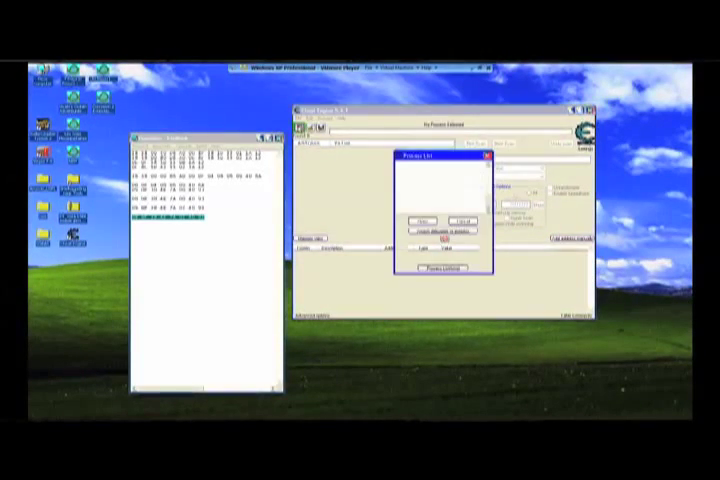
# - Attach to the RollerCoaster Tycoon 2 process and run an Array of Bytes first scan
pyautogui.doubleClick(420, 204)
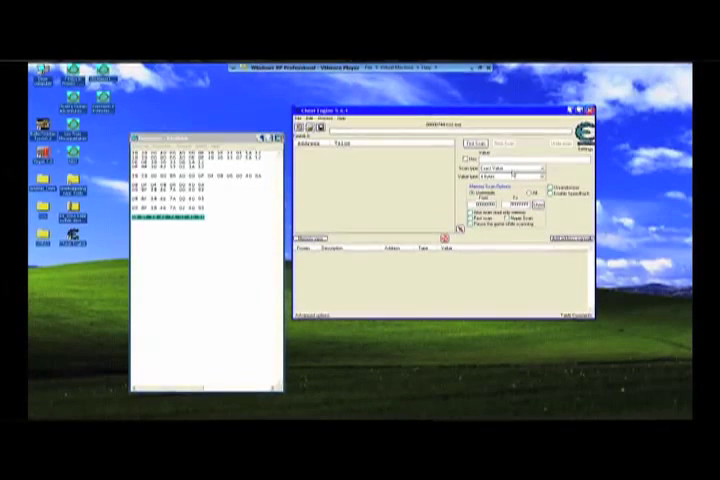
pyautogui.click(540, 176)
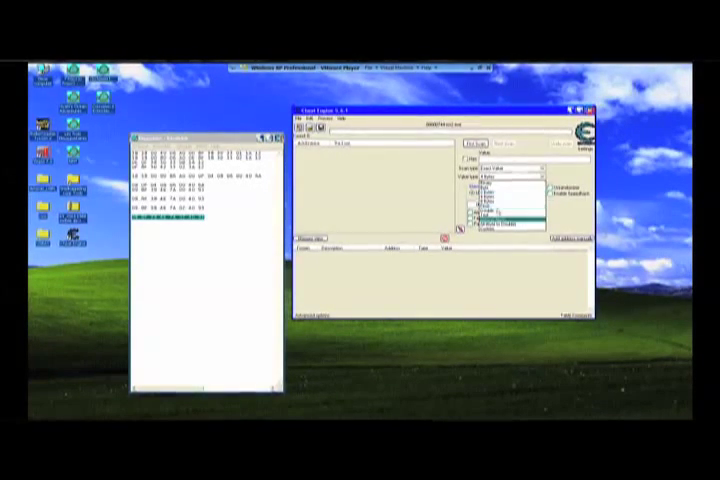
pyautogui.click(497, 212)
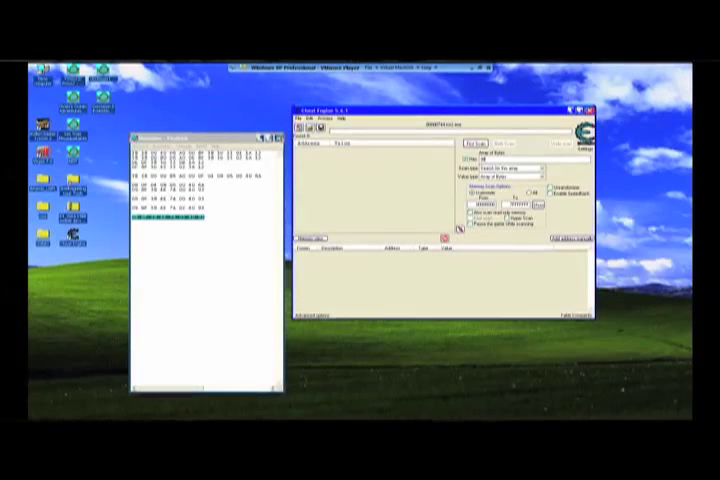
pyautogui.write('00')
pyautogui.click(476, 142)
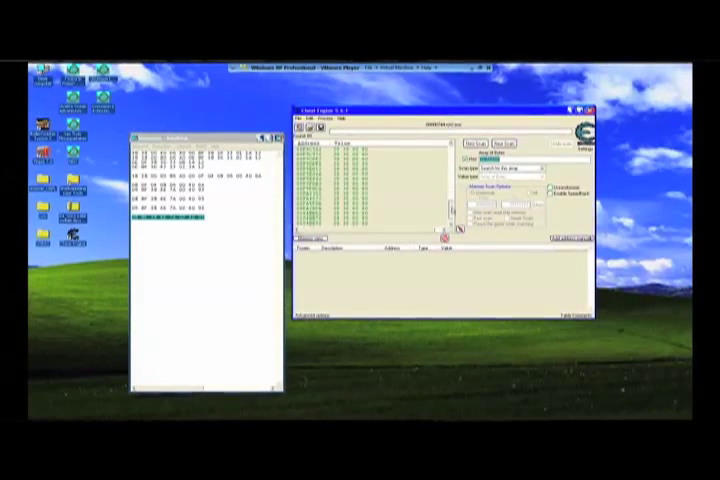
pyautogui.scroll(-5, 458, 228)
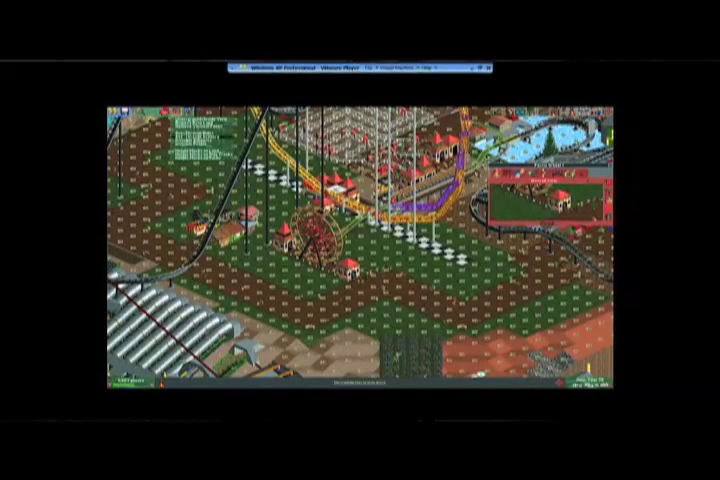
# - Toggle see-through rides off with the 1 hotkey and return to Cheat Engine
pyautogui.press('1')
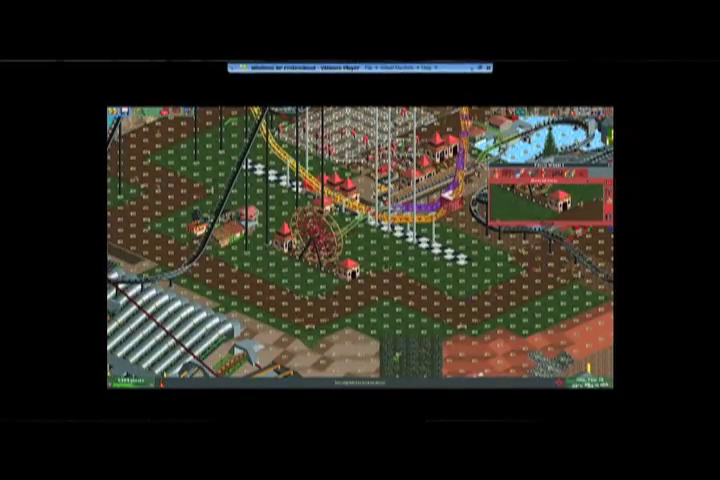
pyautogui.hotkey('alt', 'Tab')
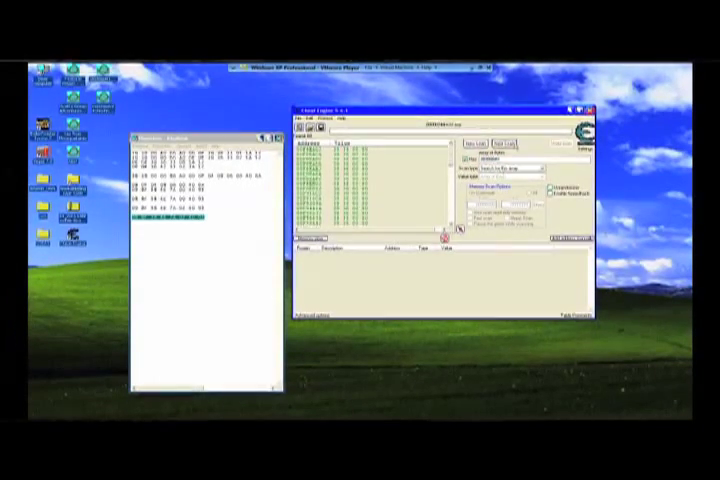
# - Narrow the results with Next Scan and add all found addresses to the cheat table
pyautogui.press('Return')
pyautogui.click(362, 150)
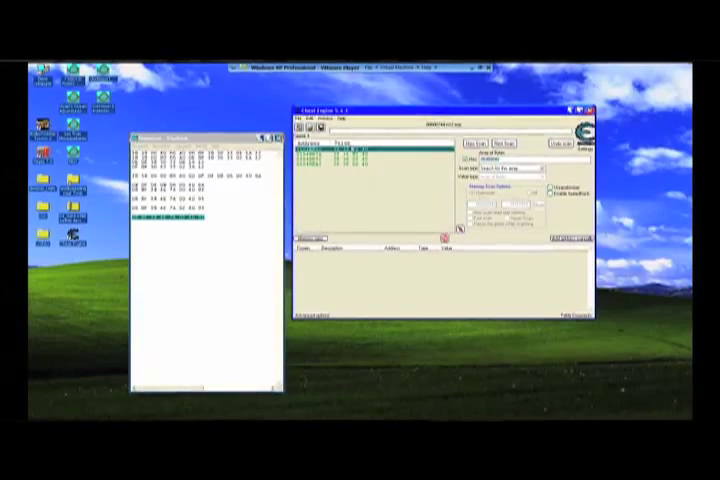
pyautogui.keyDown('shift'); pyautogui.click(355, 163); pyautogui.keyUp('shift')
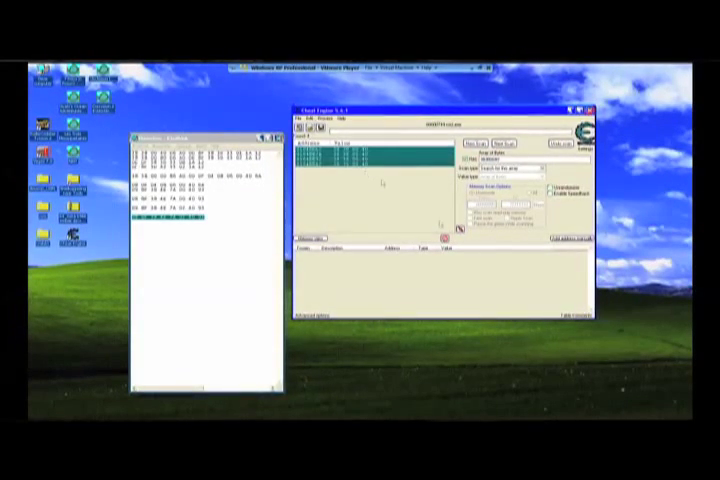
pyautogui.click(459, 230)
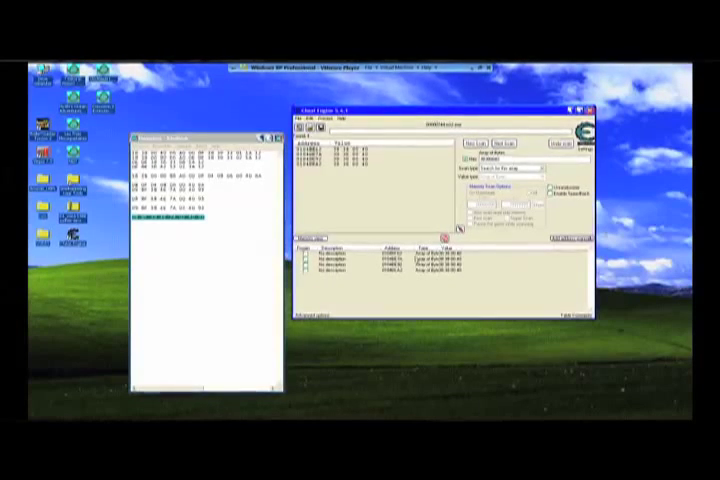
# - Edit the addresses of three cheat-table entries
pyautogui.click(402, 257)
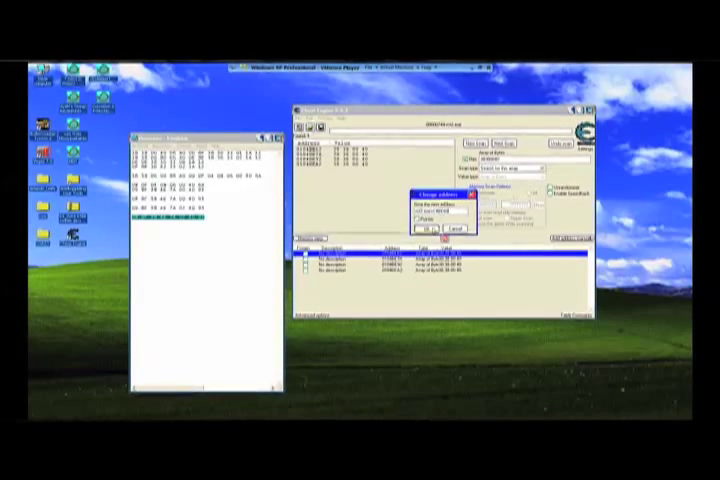
pyautogui.click(428, 229)
pyautogui.doubleClick(404, 266)
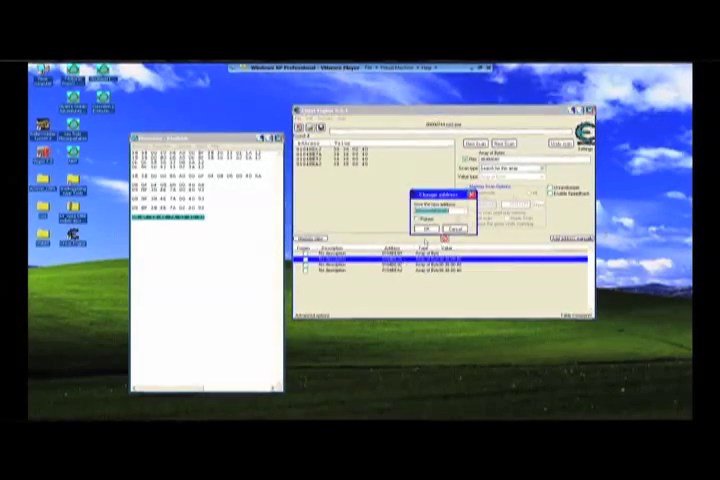
pyautogui.click(455, 228)
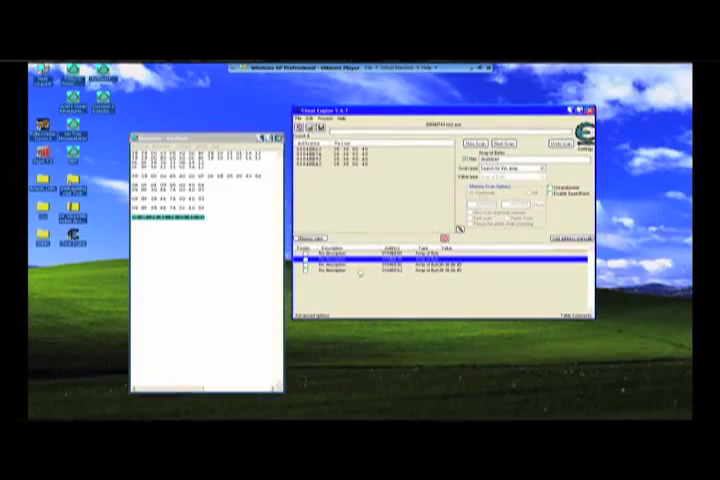
pyautogui.doubleClick(396, 268)
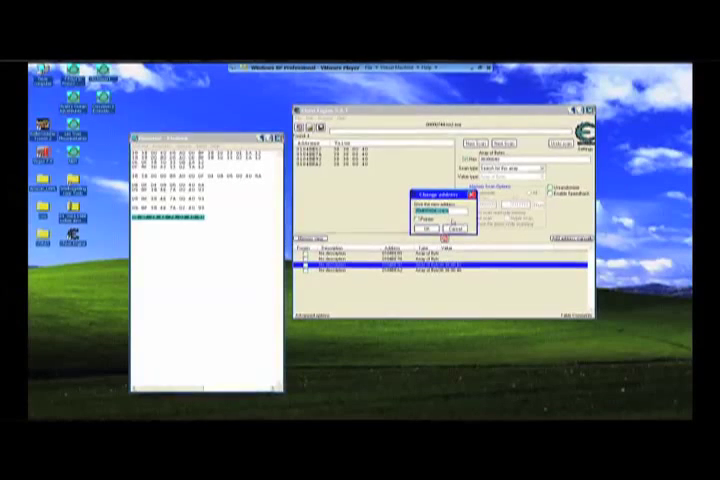
pyautogui.write('0')
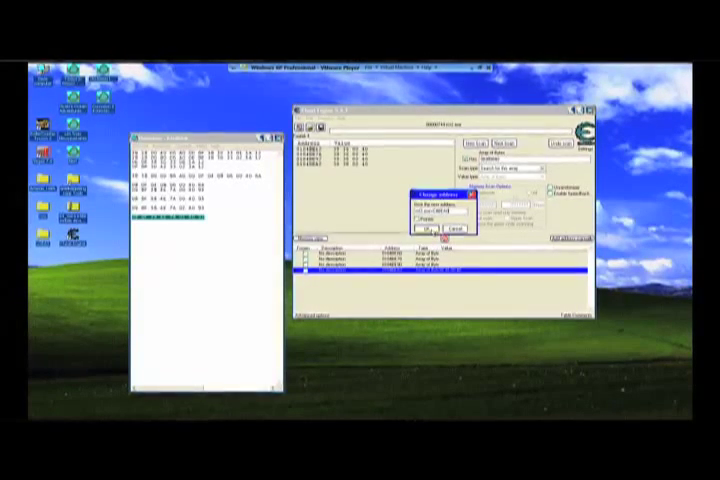
pyautogui.click(428, 229)
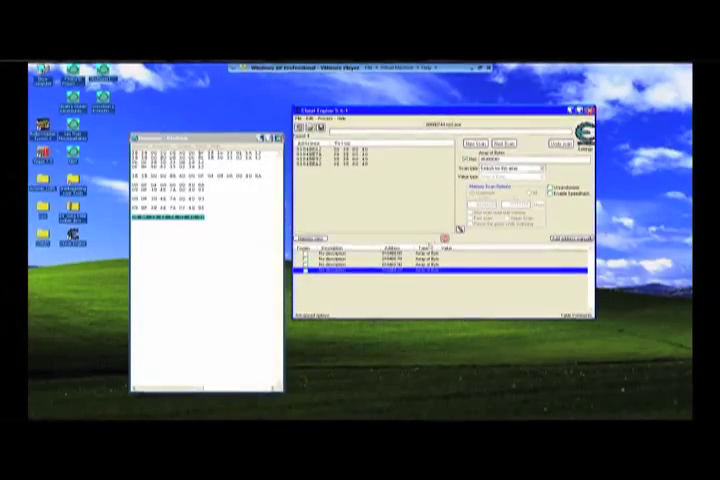
pyautogui.doubleClick(432, 256)
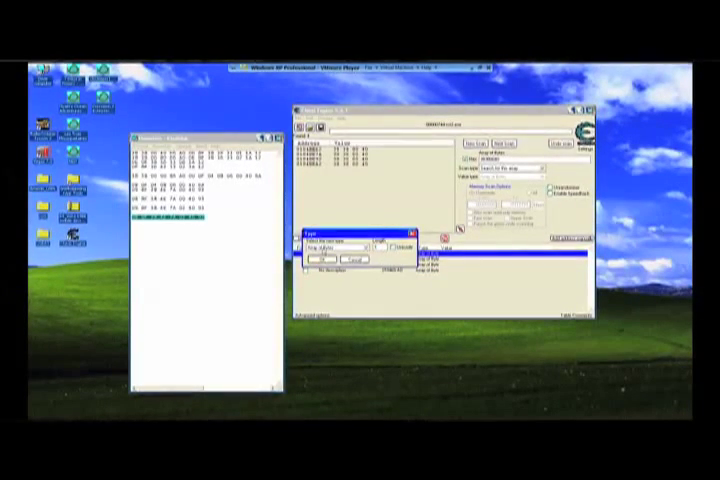
# - Give the entries longer Array of Bytes lengths, then open one entry's value for editing
pyautogui.click(318, 259)
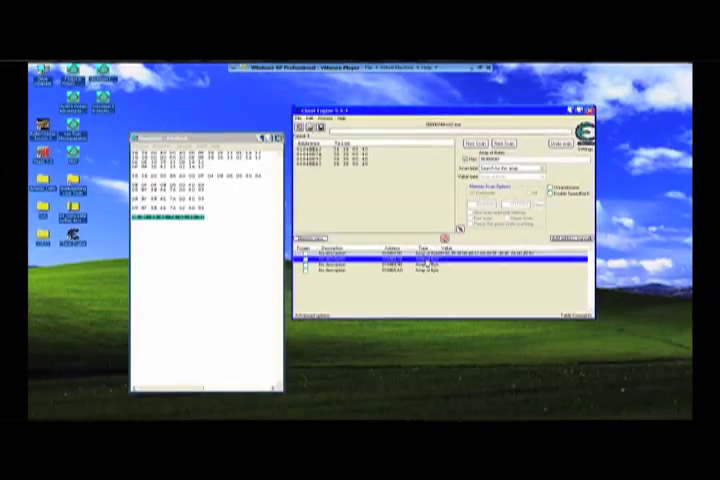
pyautogui.doubleClick(380, 258)
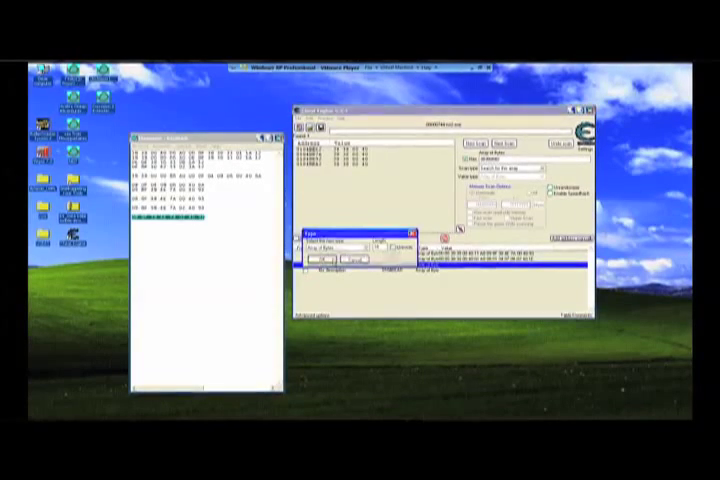
pyautogui.press('Return')
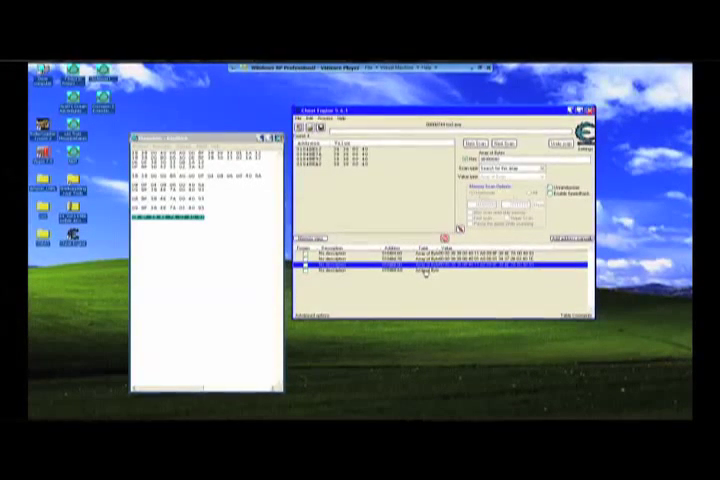
pyautogui.click(428, 272)
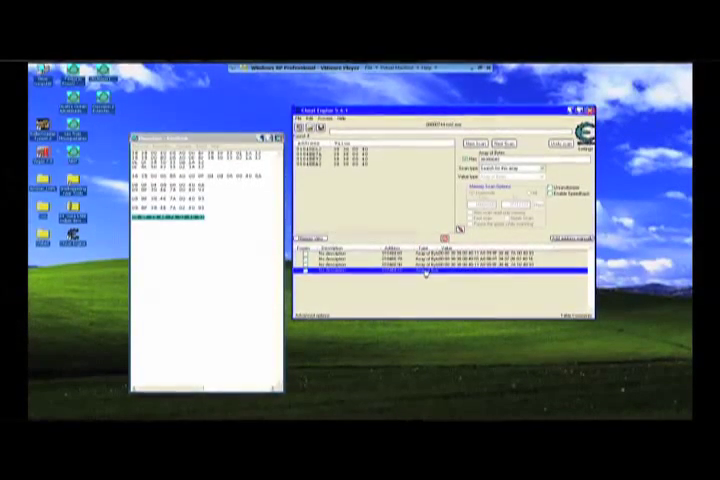
pyautogui.doubleClick(428, 272)
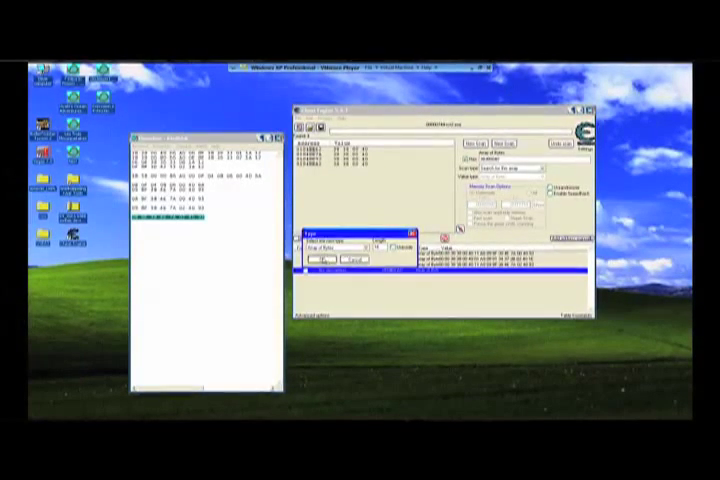
pyautogui.click(323, 260)
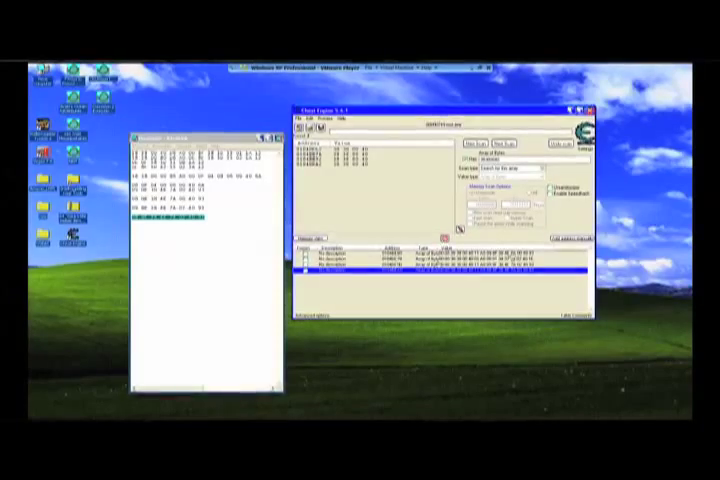
pyautogui.doubleClick(330, 262)
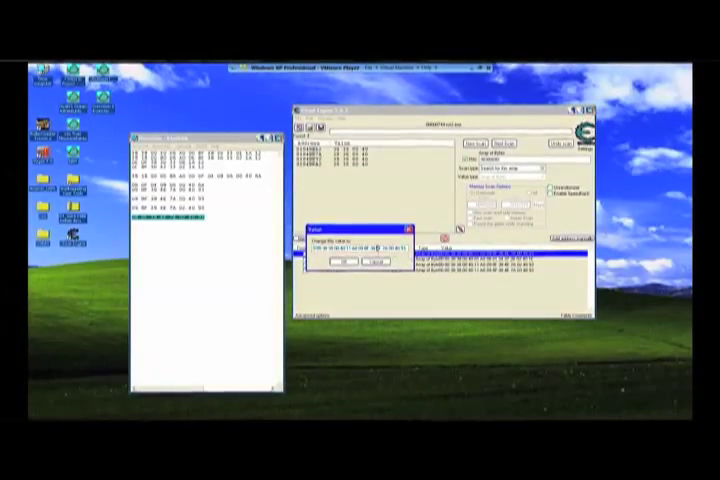